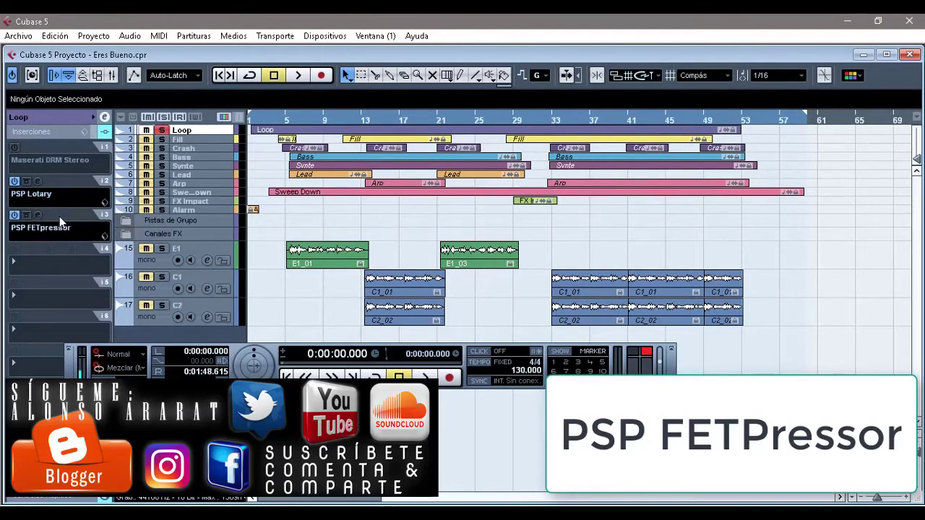
- Open the PSP FETpressor insert on the Loop track and toggle its SC HPF off and on
click(39, 214)
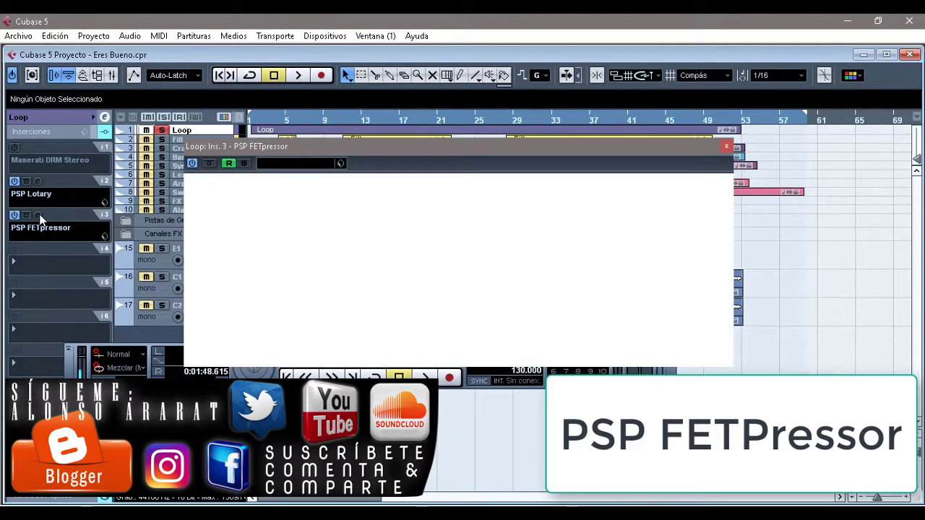
drag(361, 144, 357, 130)
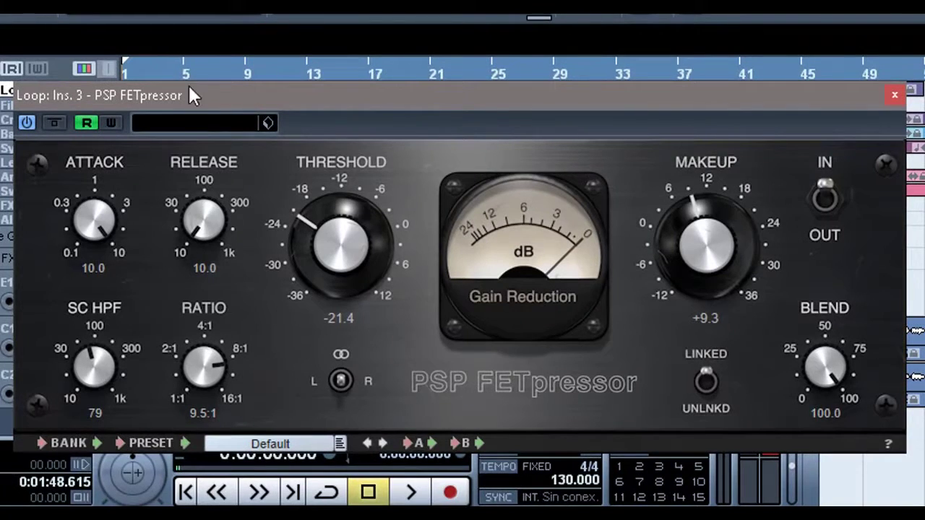
click(100, 309)
click(101, 306)
click(109, 304)
click(108, 303)
click(108, 303)
click(109, 302)
- Lower the compressor's makeup gain to +5.1 and flip its IN/OUT switch to OUT and back to IN
drag(701, 229, 682, 255)
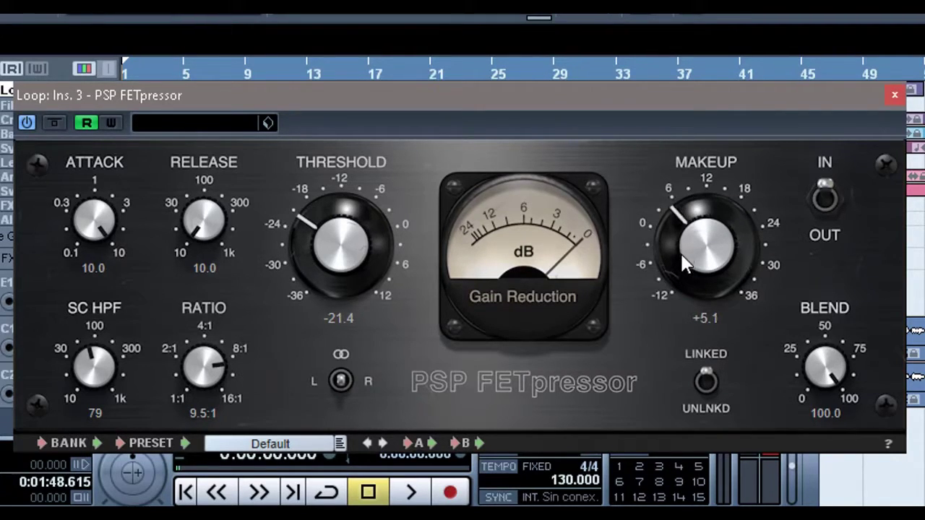
click(821, 204)
click(821, 204)
click(824, 202)
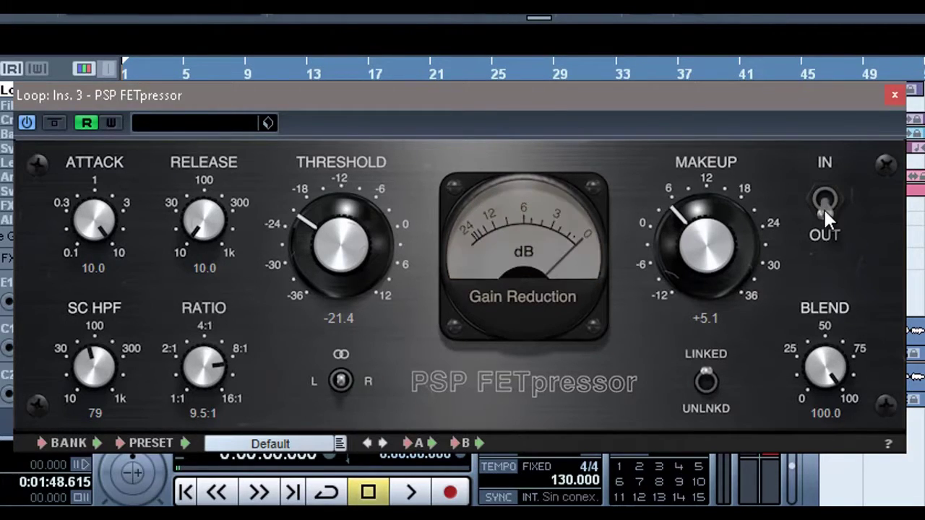
click(823, 206)
- Try the blend at about 50 and return it to 100
drag(825, 365, 823, 304)
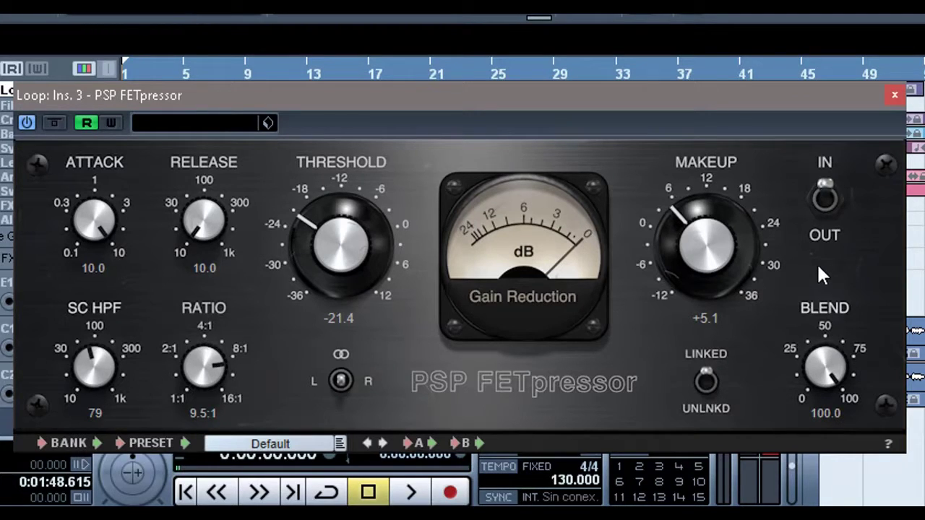
drag(824, 366, 824, 402)
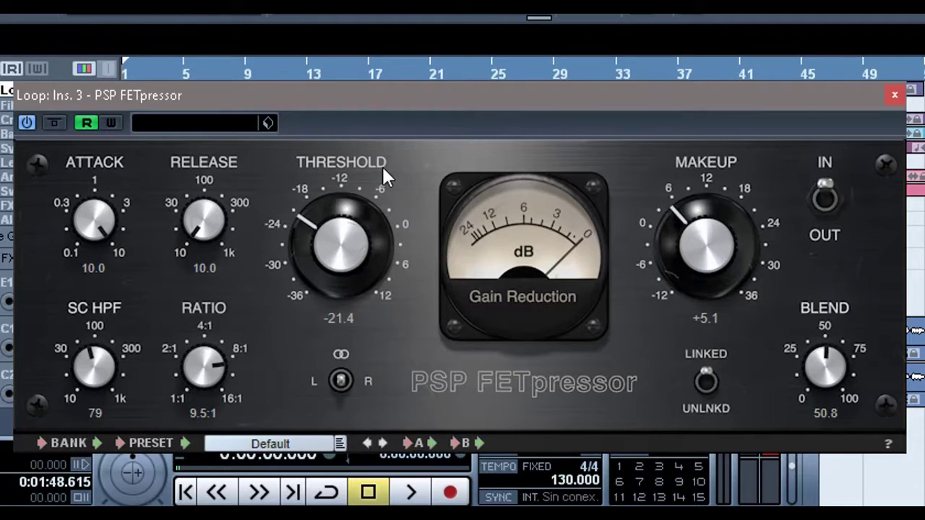
drag(826, 367, 816, 367)
scroll(827, 373, up, 1)
drag(816, 405, 812, 208)
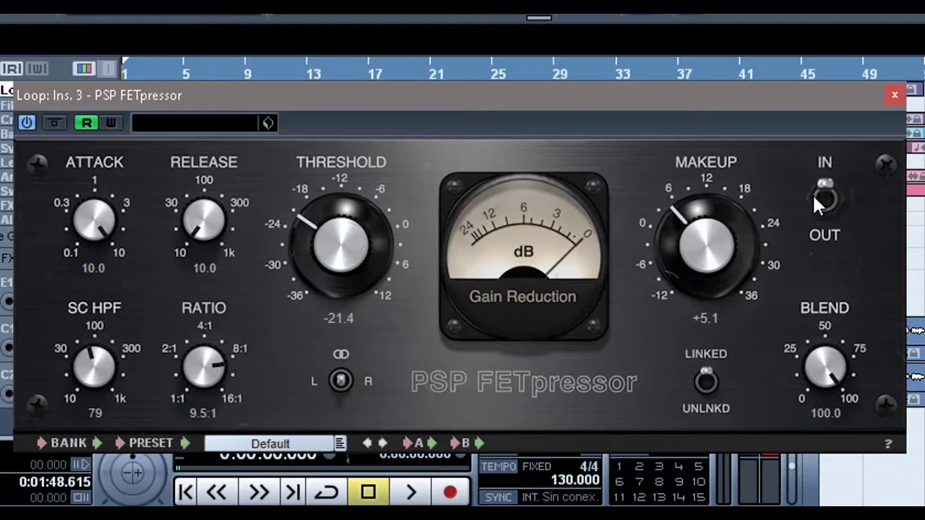
drag(830, 368, 875, 266)
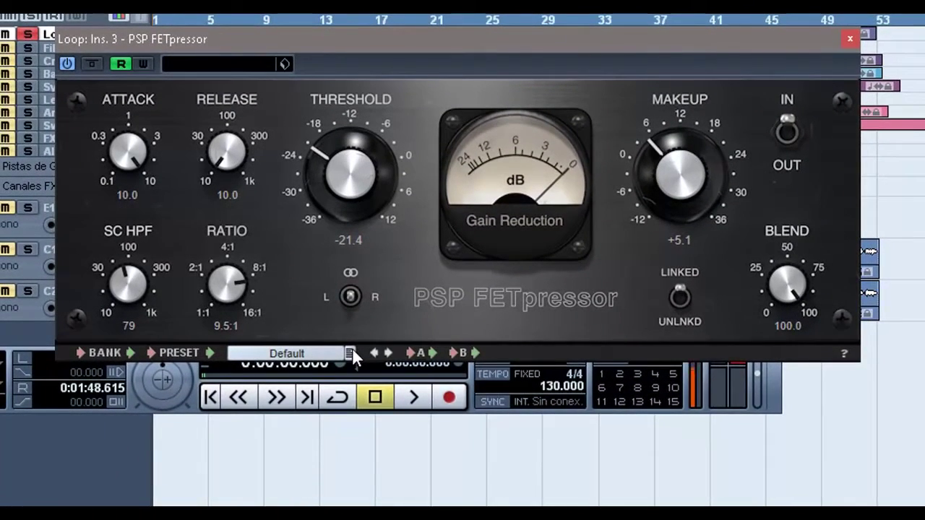
- Examine the list of factory presets in the PSP FETpressor and close it without choosing one
click(351, 352)
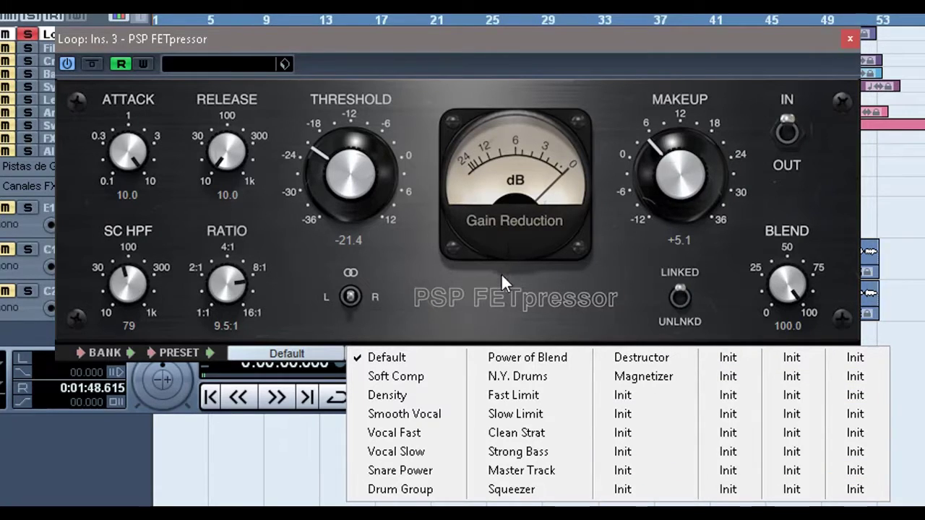
click(480, 284)
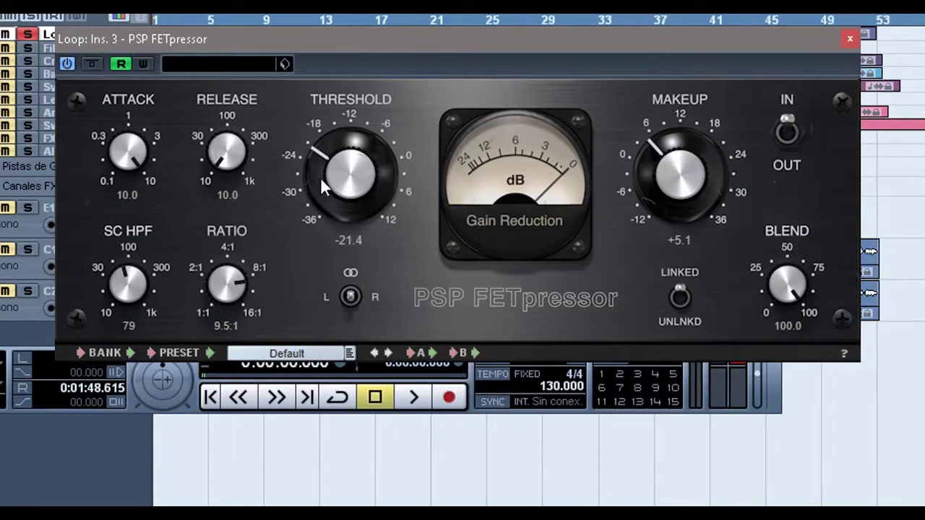
click(349, 354)
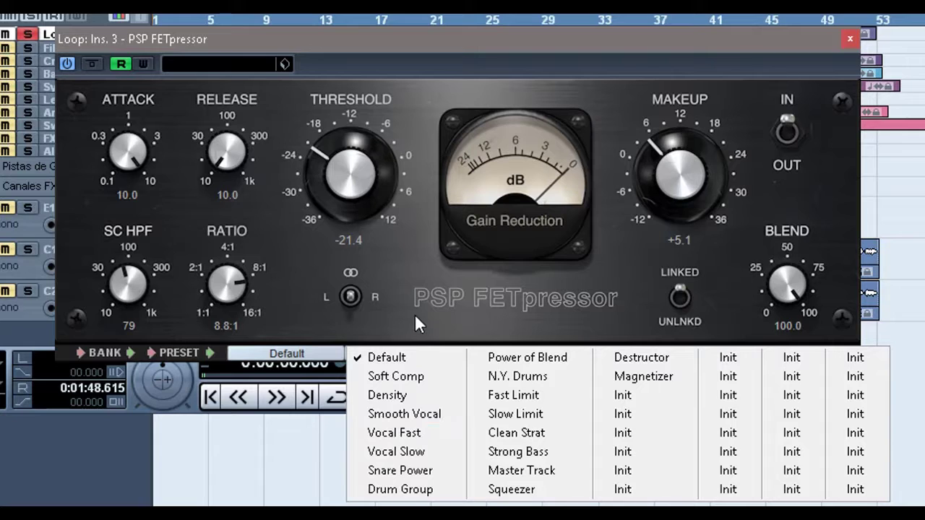
click(422, 269)
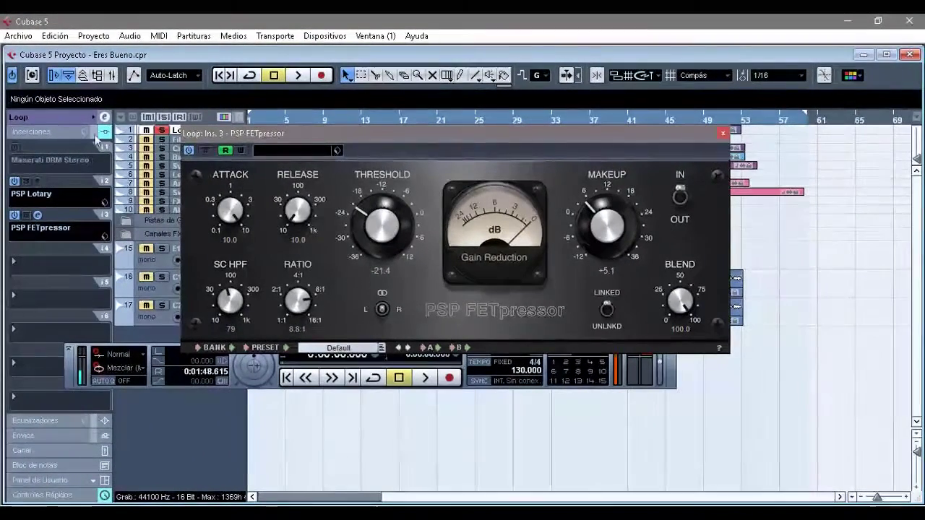
- Reopen the PSP FETpressor window from insert 3 and switch the plug-in off
click(37, 215)
click(37, 215)
click(191, 151)
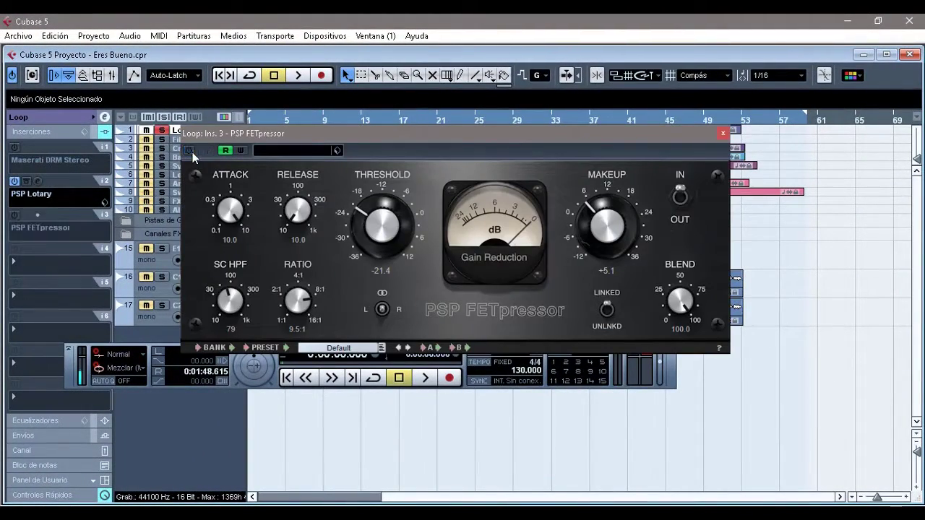
- Play the soloed Loop track from just before bar 5 and bypass the PSP Lotary insert
click(278, 115)
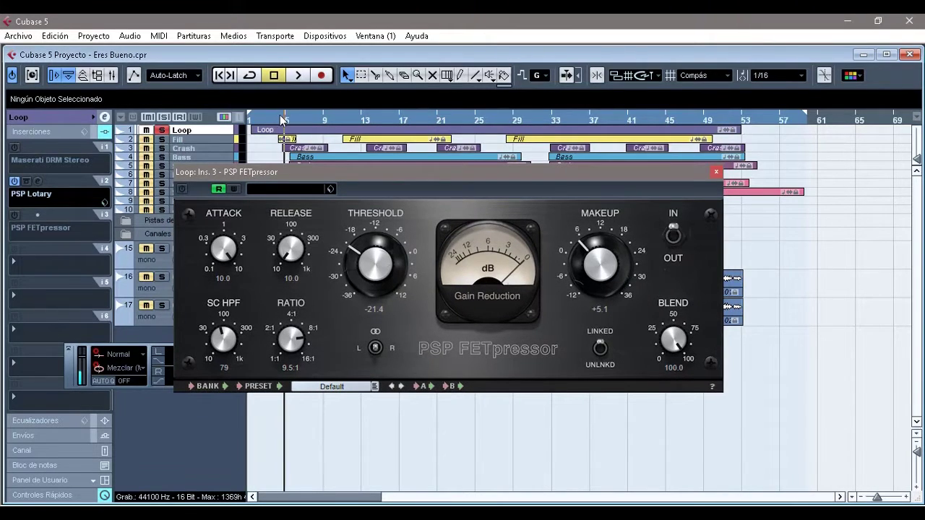
key(space)
drag(341, 175, 379, 166)
click(27, 181)
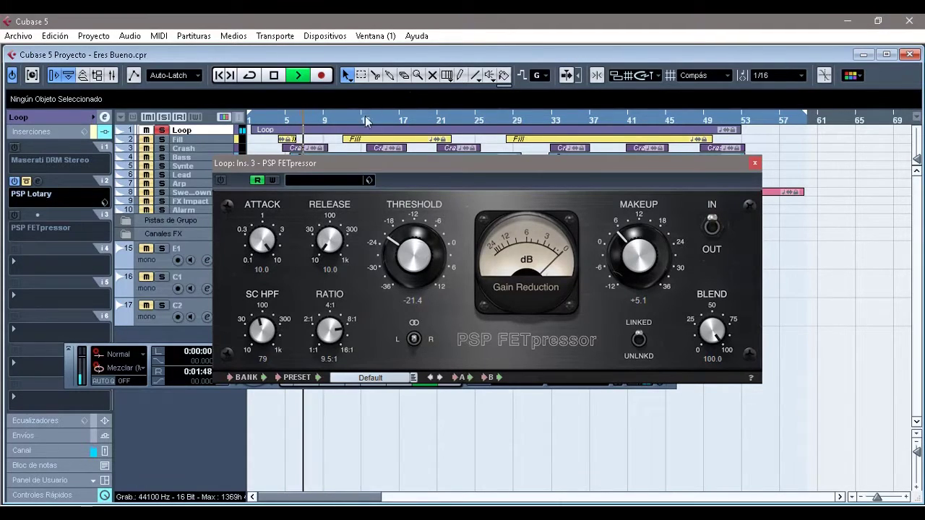
- Switch the PSP FETpressor back on and audition the N.Y. Drums and Drum Group presets during playback
click(221, 180)
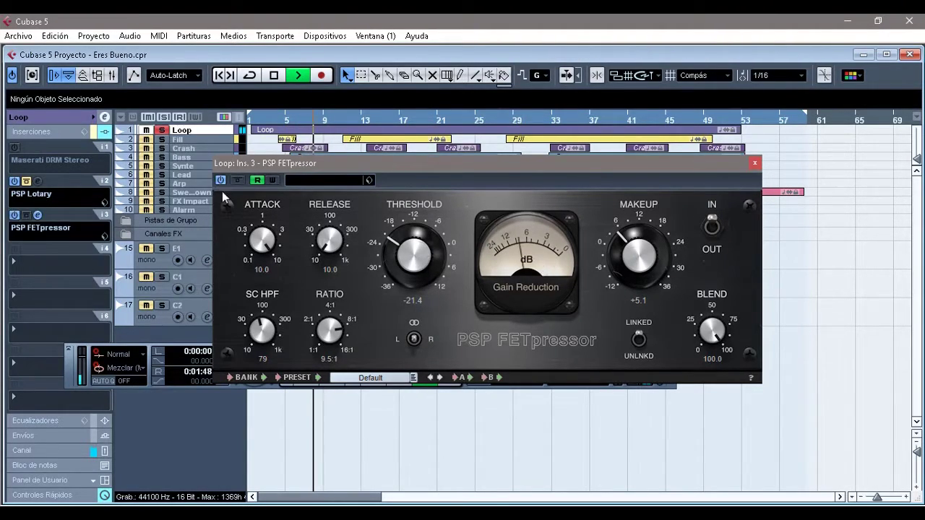
click(413, 377)
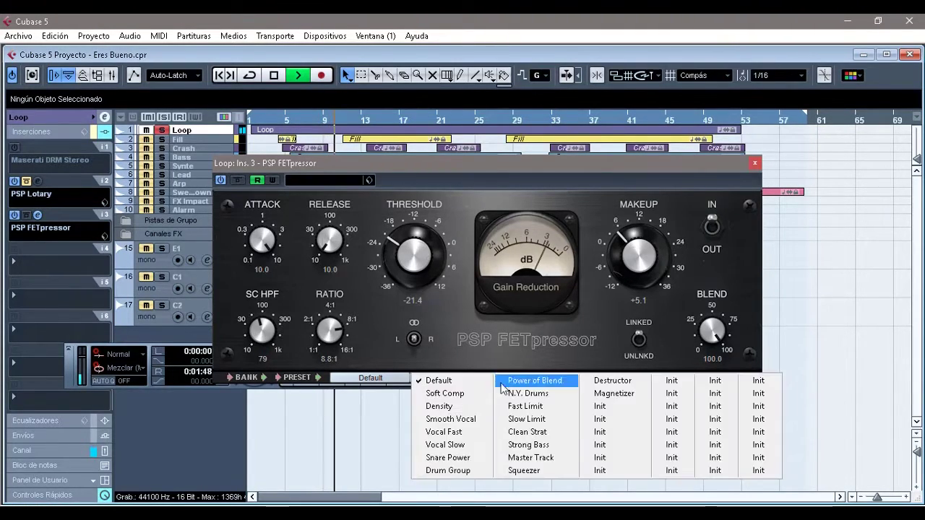
click(542, 393)
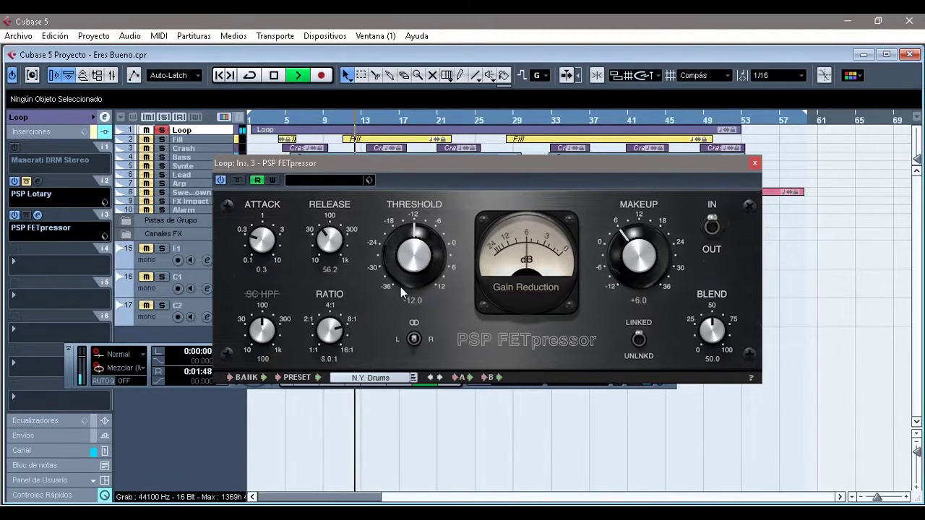
click(414, 378)
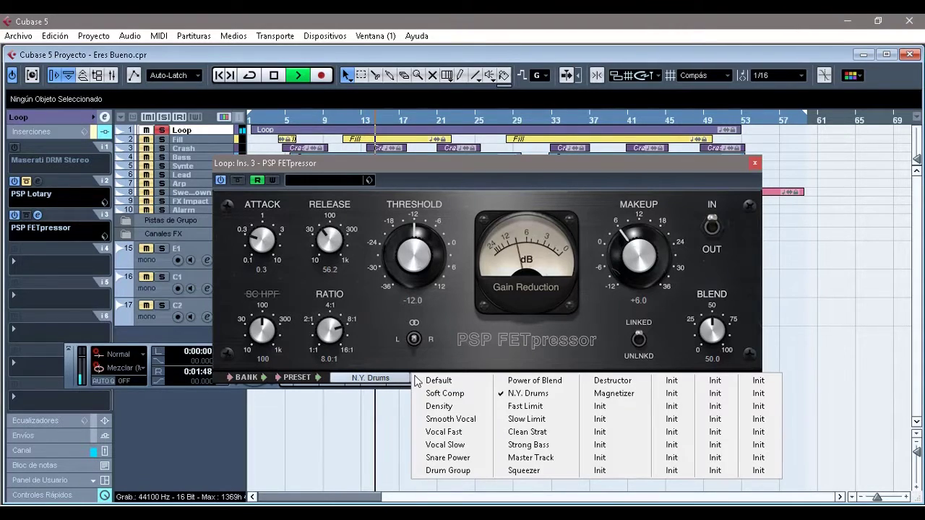
click(472, 473)
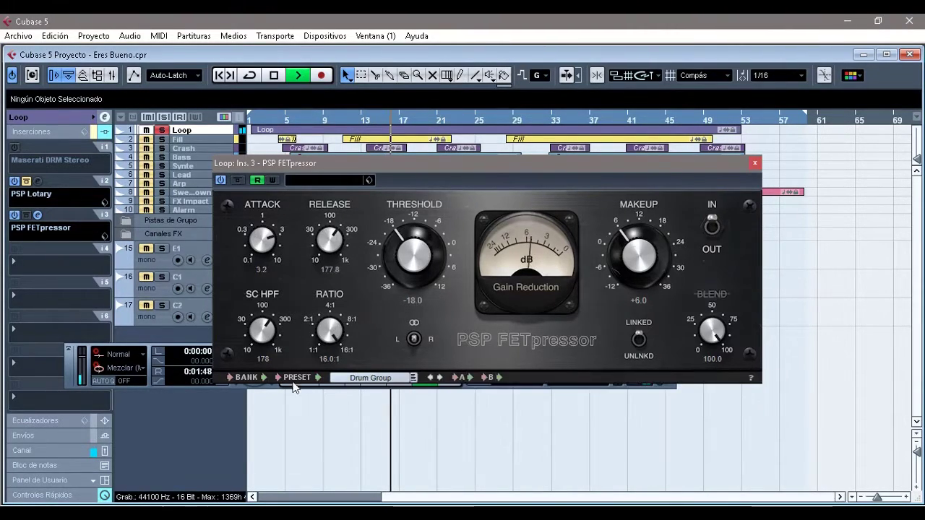
- Audition the Drum Group preset with the blend at about 49 and return the blend to 100
click(414, 378)
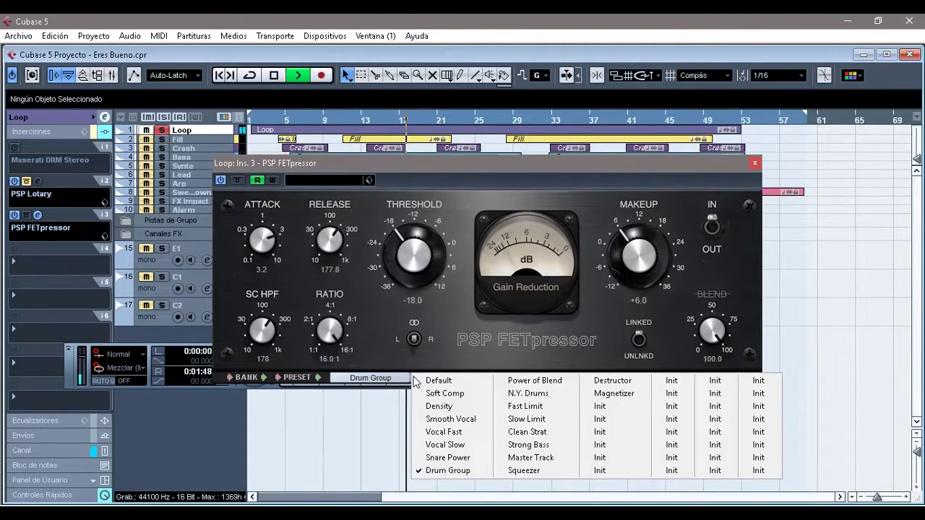
click(711, 329)
drag(712, 329, 721, 369)
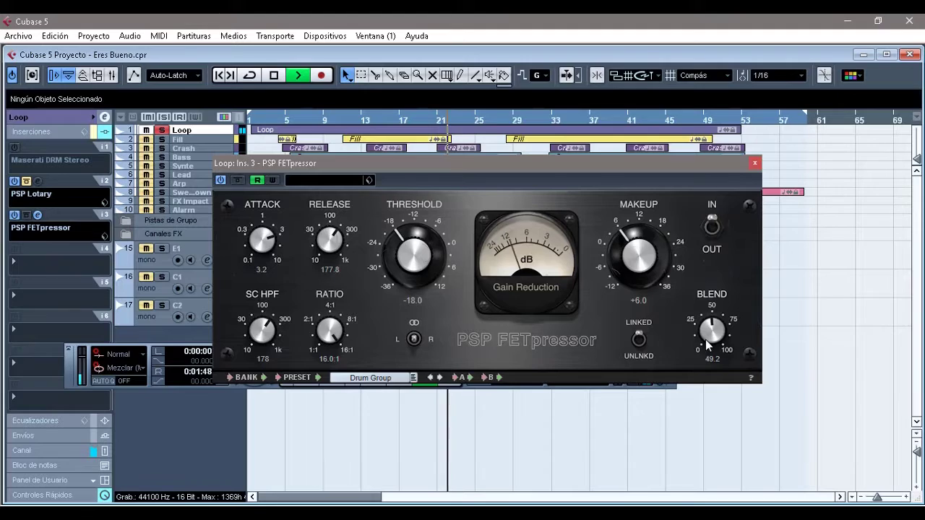
drag(706, 339, 699, 220)
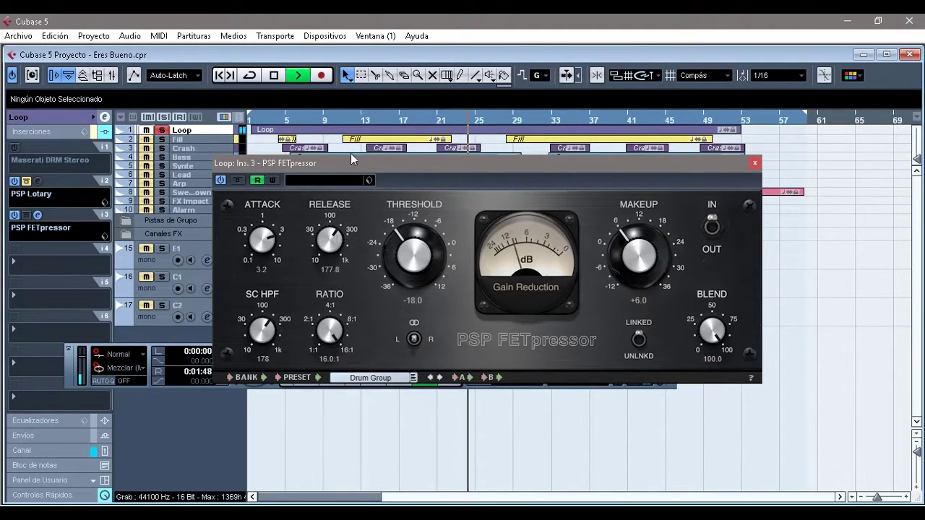
- Stop playback, load the Default preset and play the Loop track again from about bar 5
key(space)
click(413, 377)
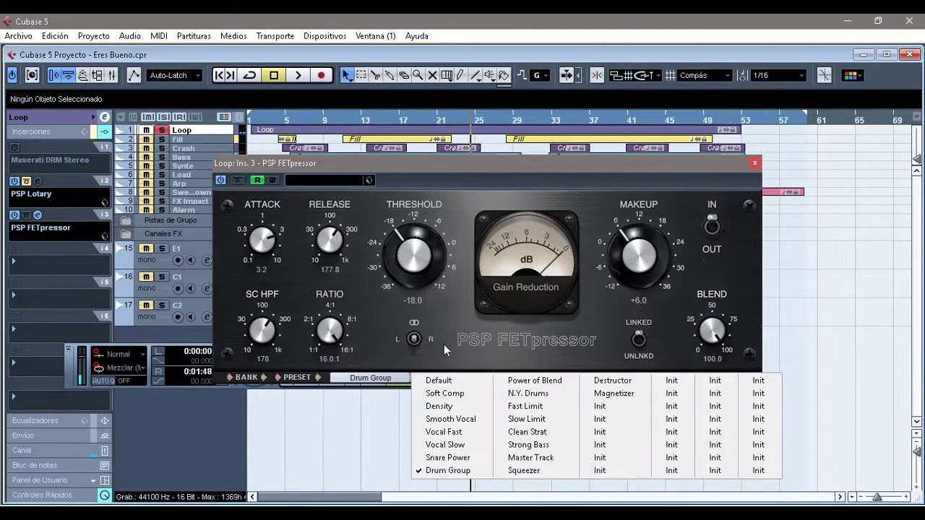
click(454, 383)
click(291, 120)
key(space)
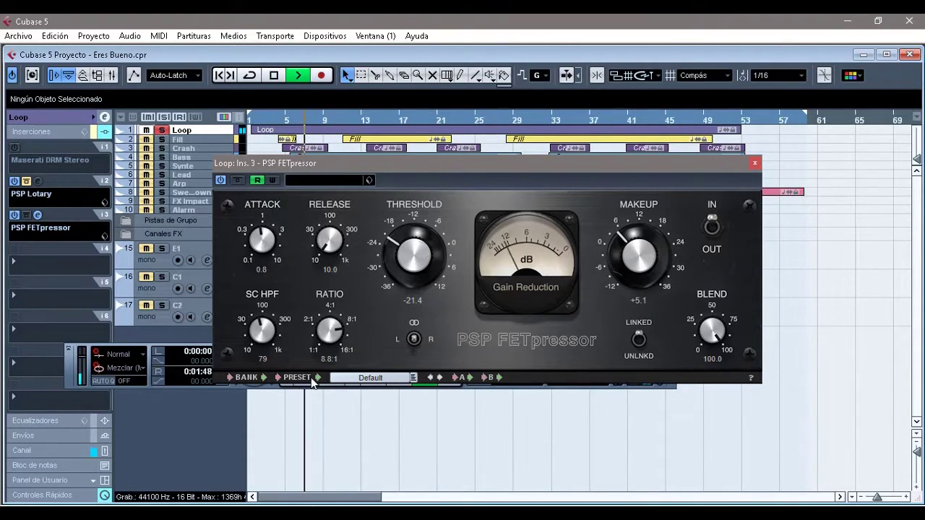
- Set attack to 10.0, release 19.1, threshold -26.5, SC HPF 229, ratio 10.9:1 and makeup +6.9 while listening, and stop playback
drag(327, 243, 314, 209)
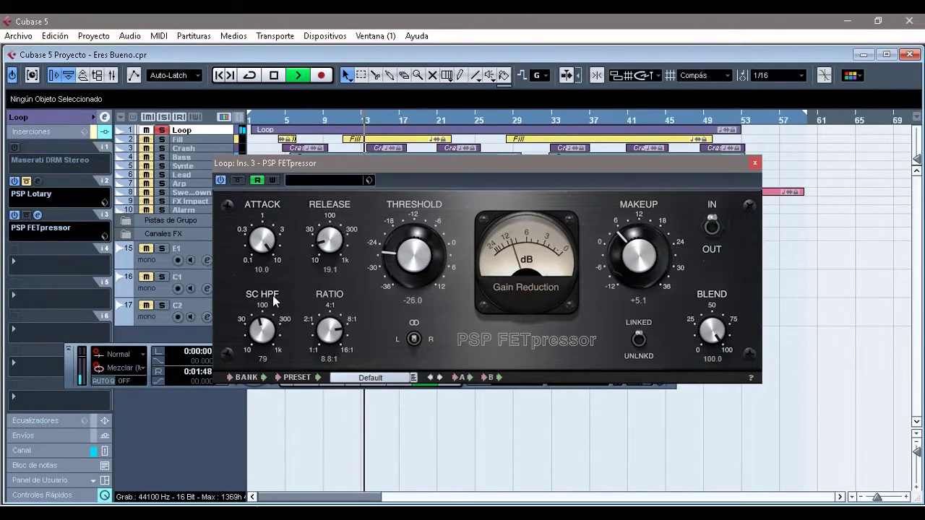
drag(262, 319, 277, 308)
drag(350, 337, 335, 306)
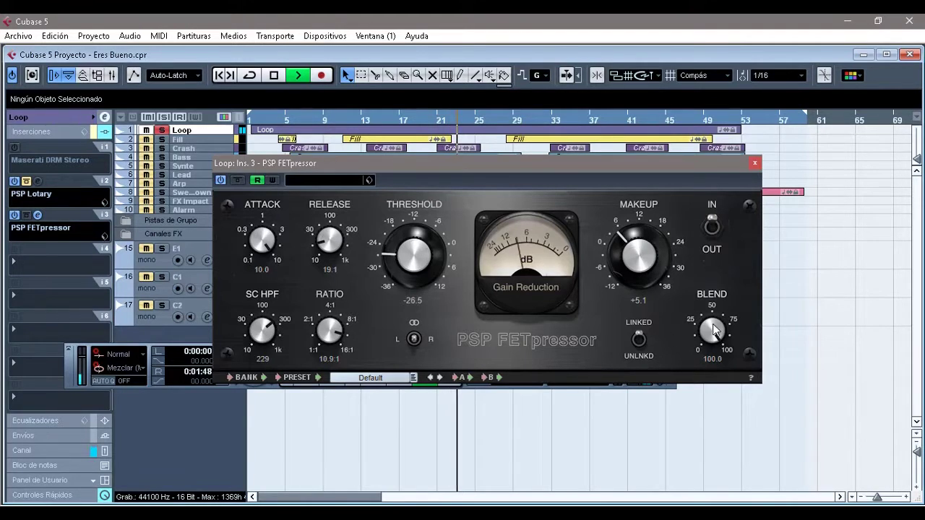
mouse_move(634, 274)
mouse_down()
mouse_move(635, 259)
mouse_move(636, 269)
mouse_up()
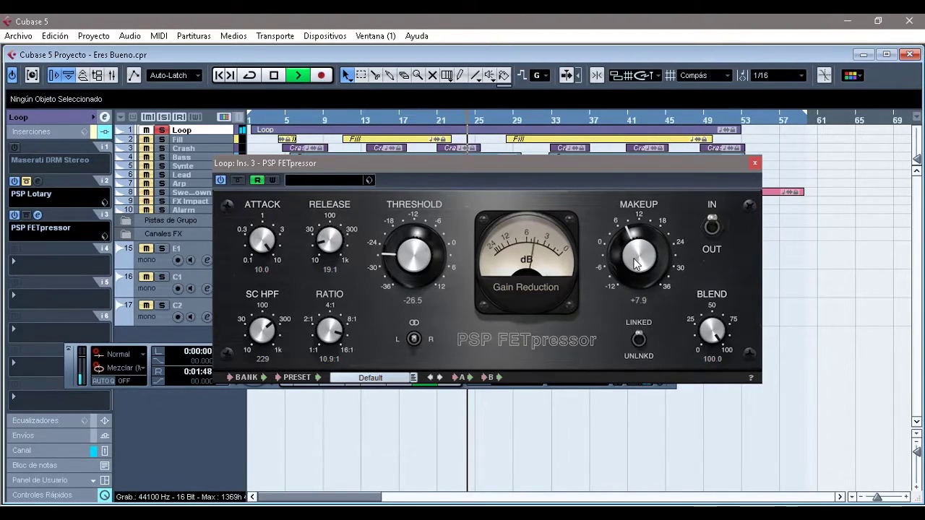
key(space)
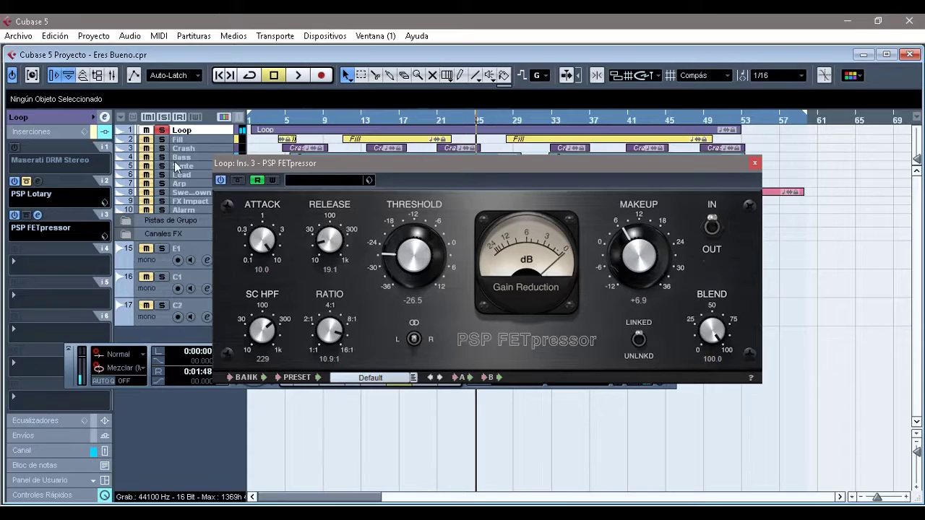
- Unsolo the Loop track and play the full mix from just before bar 5 with the PSP FETpressor switched off
click(163, 131)
click(220, 181)
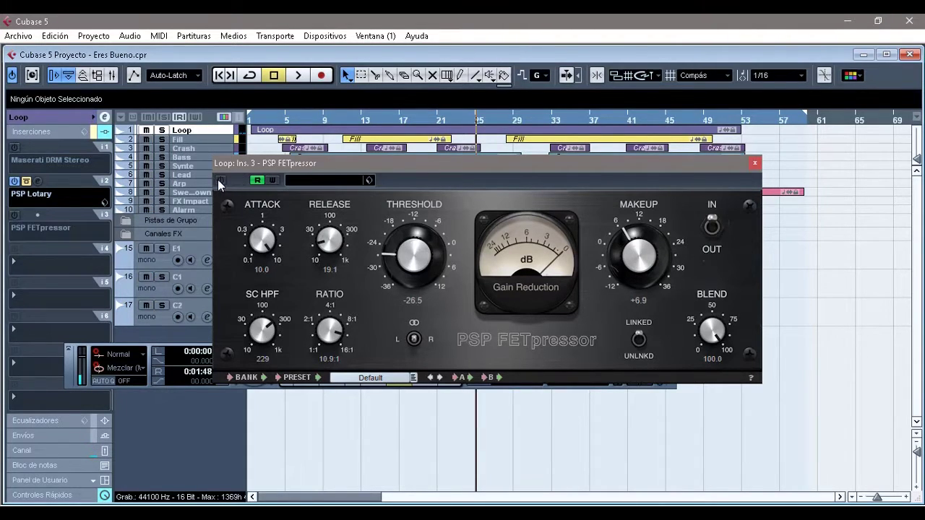
click(276, 119)
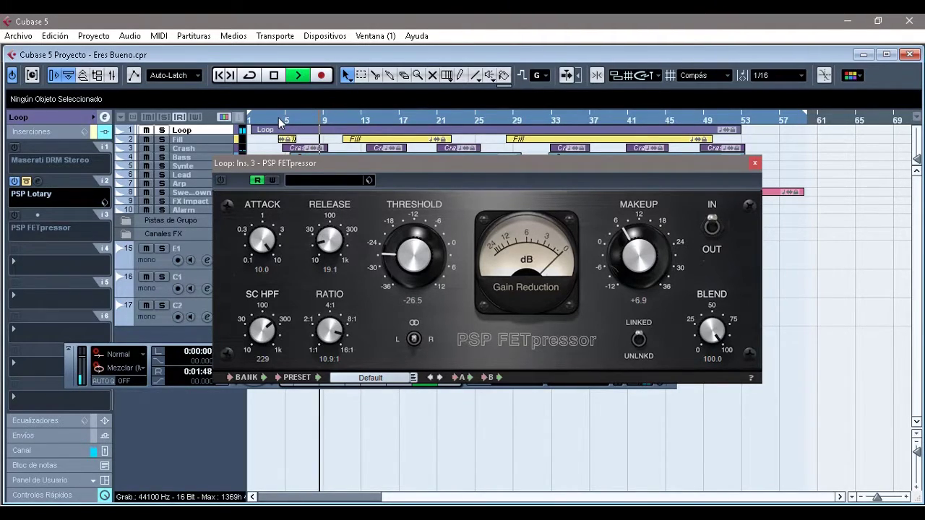
key(space)
- Switch the PSP FETpressor on and replay the full mix from just before bar 5
click(279, 121)
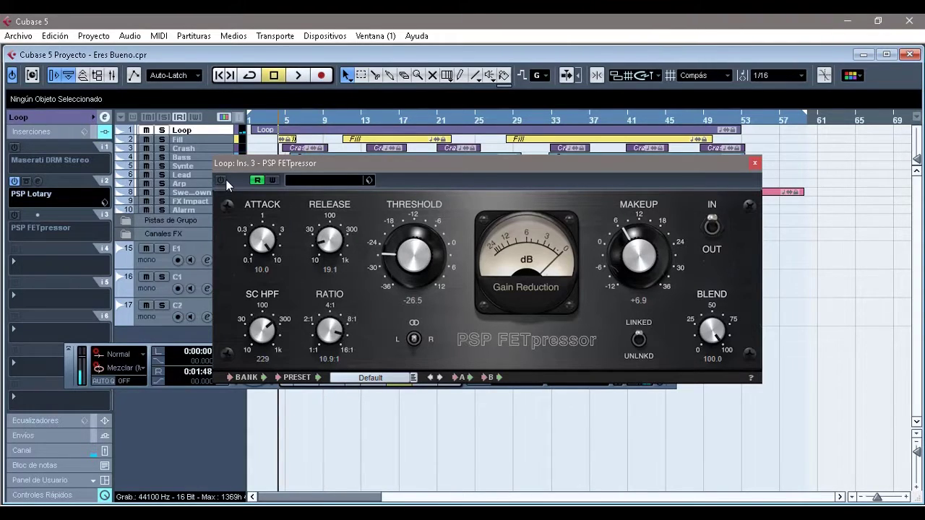
click(225, 180)
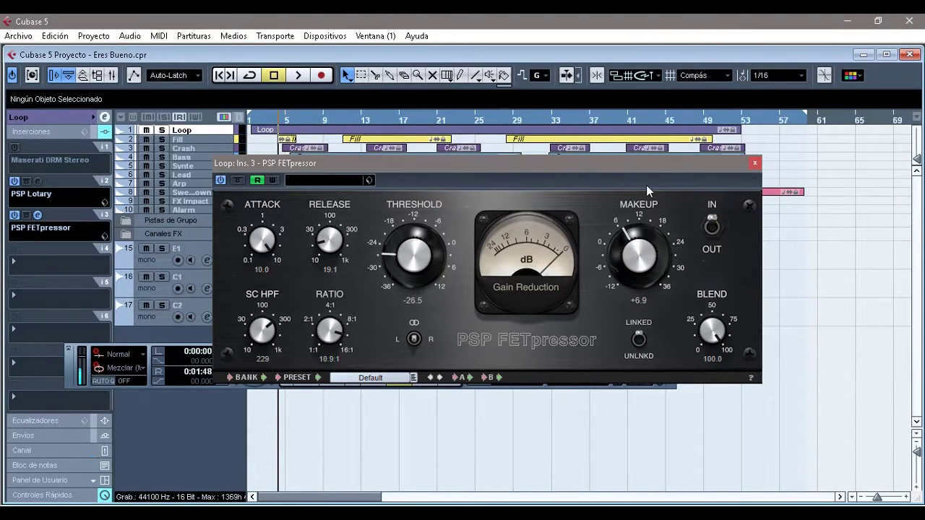
key(space)
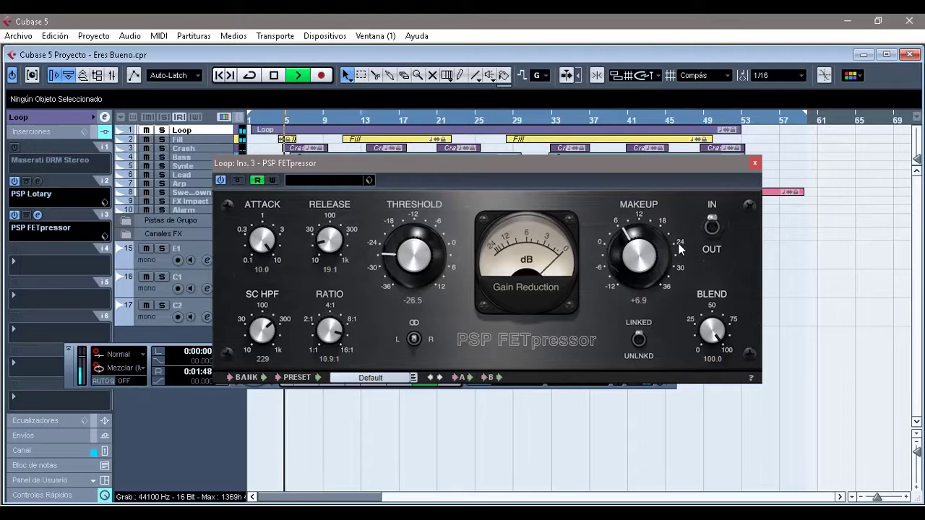
- Raise the compressor's makeup gain to +12.4 while listening to the mix and stop playback
drag(625, 264, 630, 254)
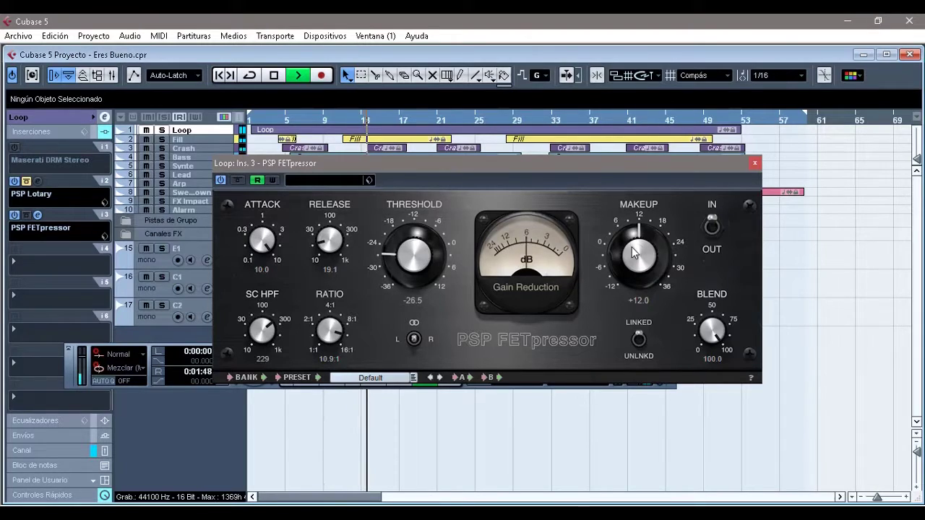
drag(633, 251, 633, 250)
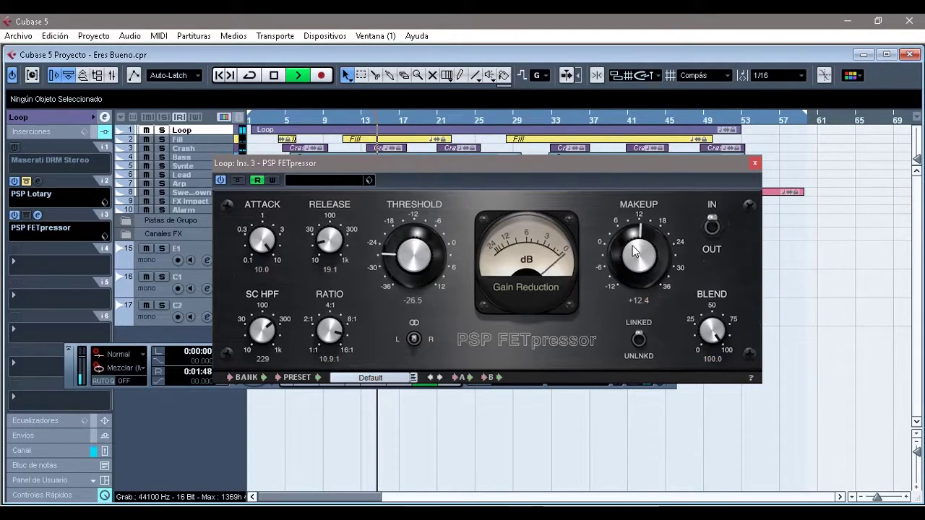
key(space)
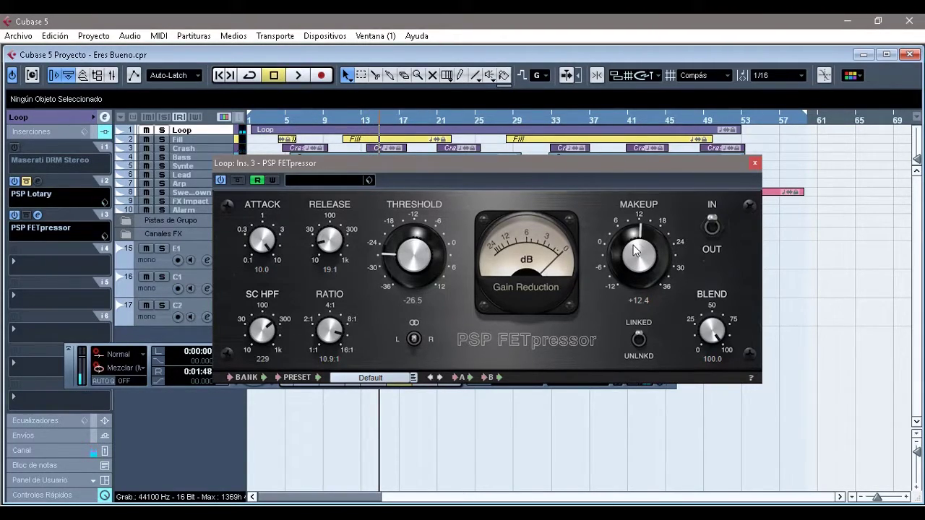